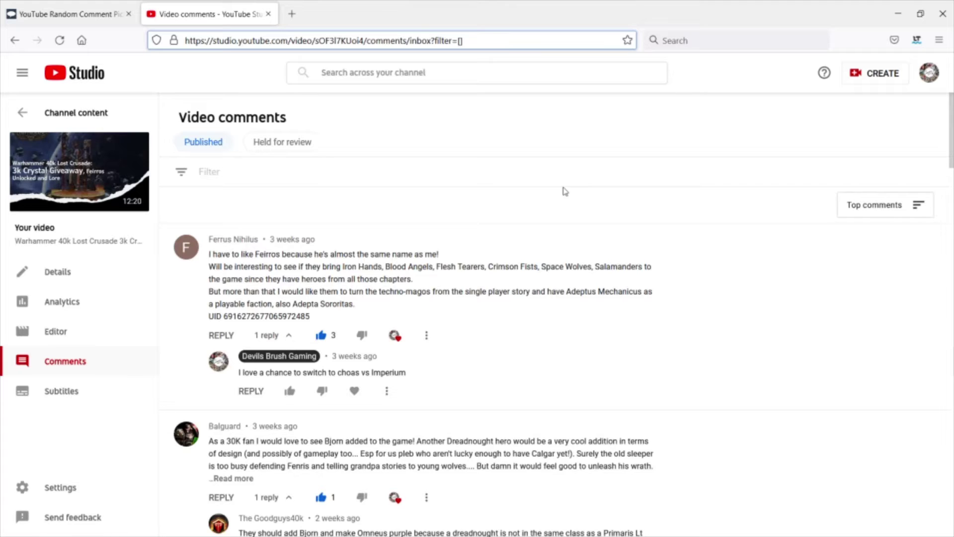
Step: Switch to Comment Picker and load the giveaway video's comments, leaving 17 unique after filtering duplicate users
click(86, 16)
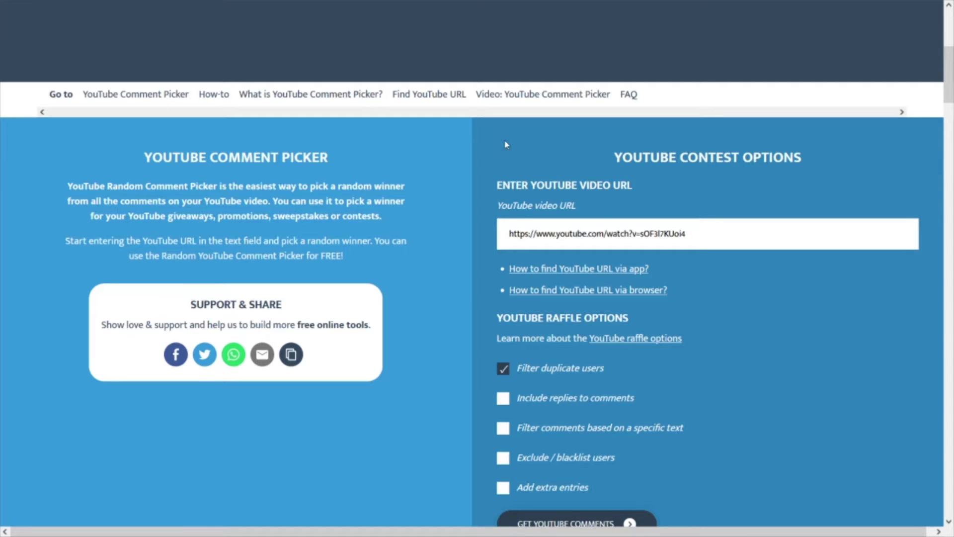
drag(948, 75, 948, 37)
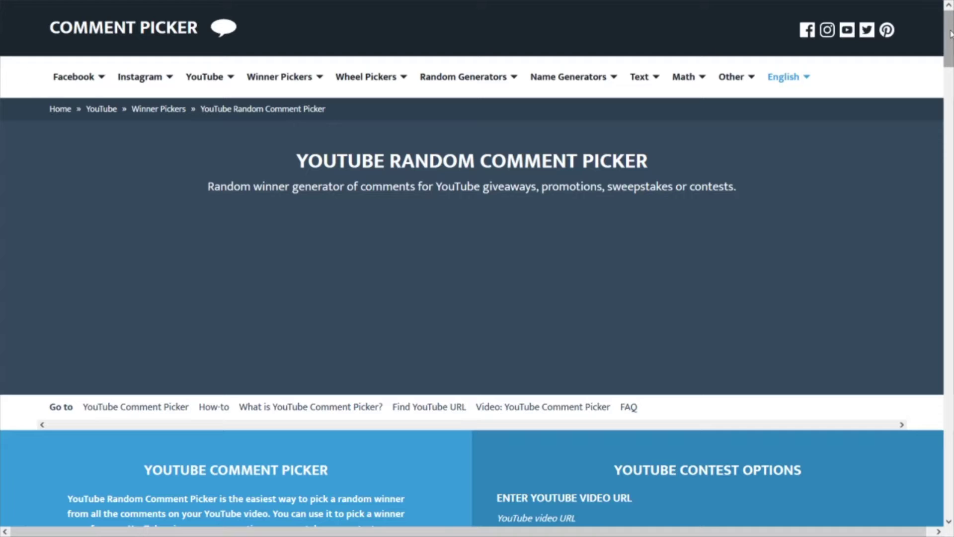
drag(950, 44, 952, 92)
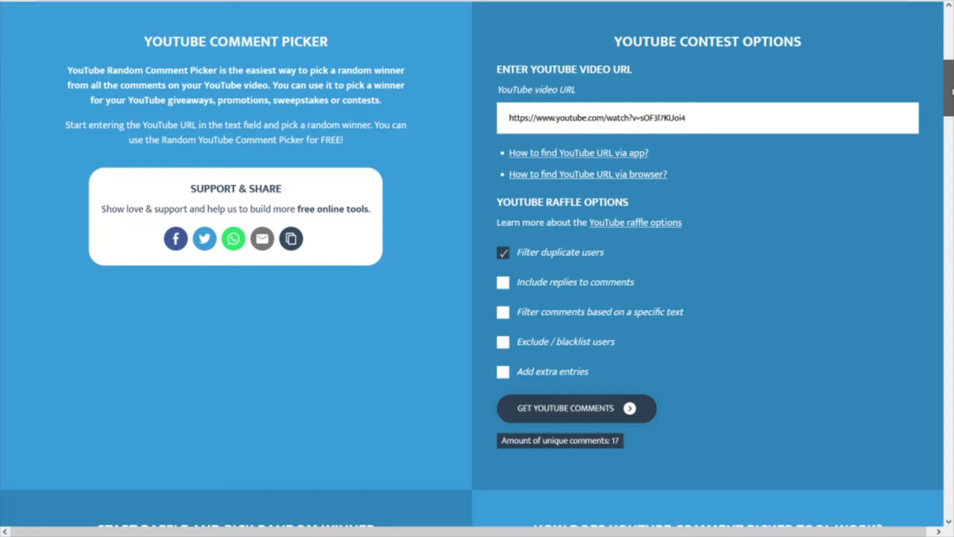
drag(952, 91, 950, 92)
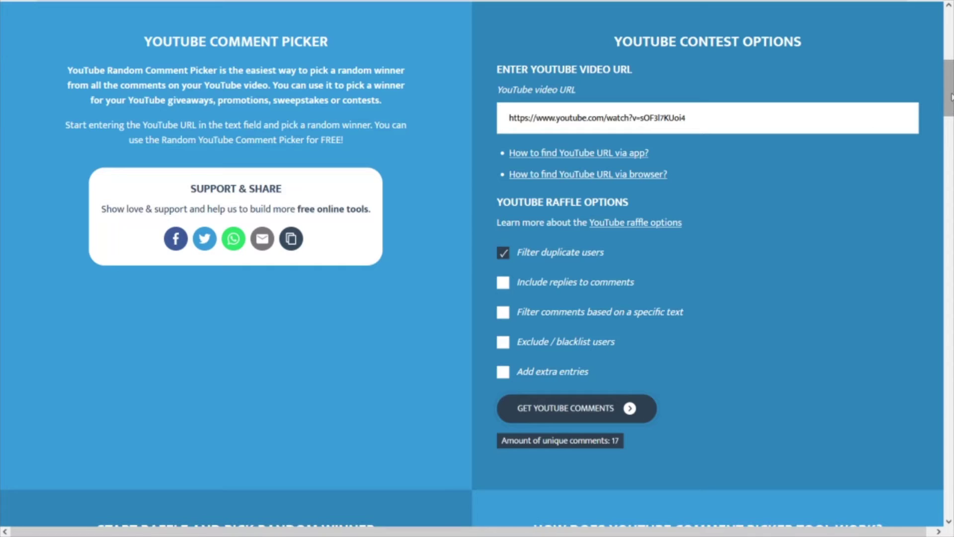
Step: Scroll down to the Start Raffle and Pick Random Winner section
scroll(950, 97, down, 3)
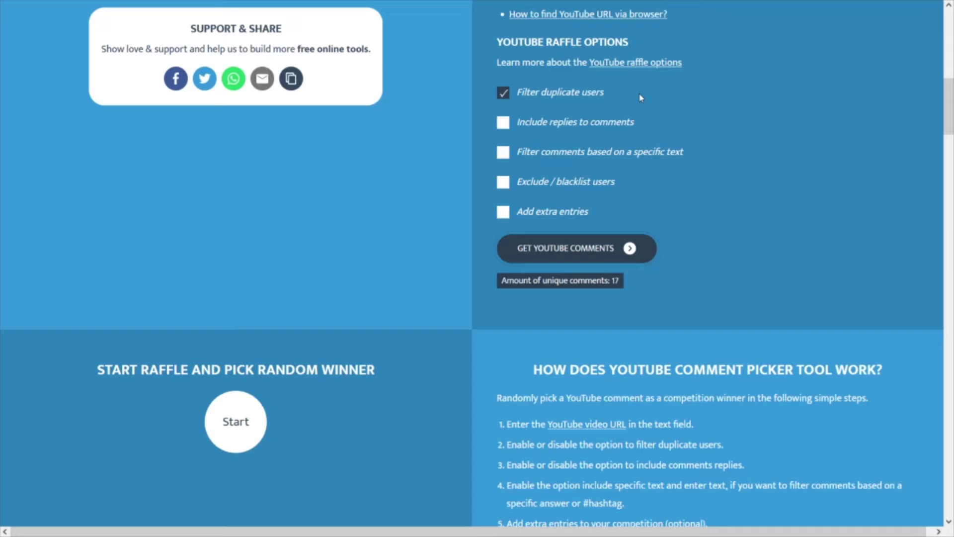
scroll(950, 129, down, 6)
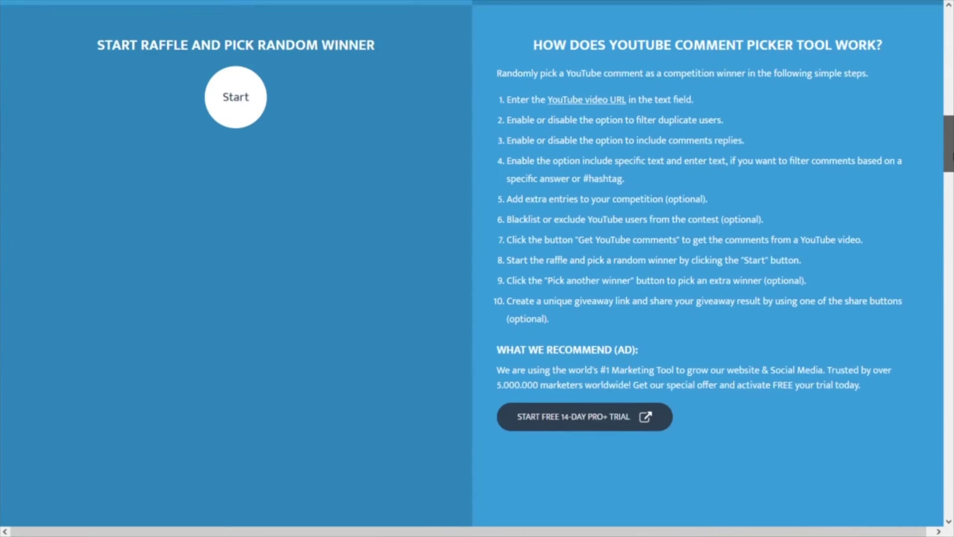
scroll(950, 156, up, 1)
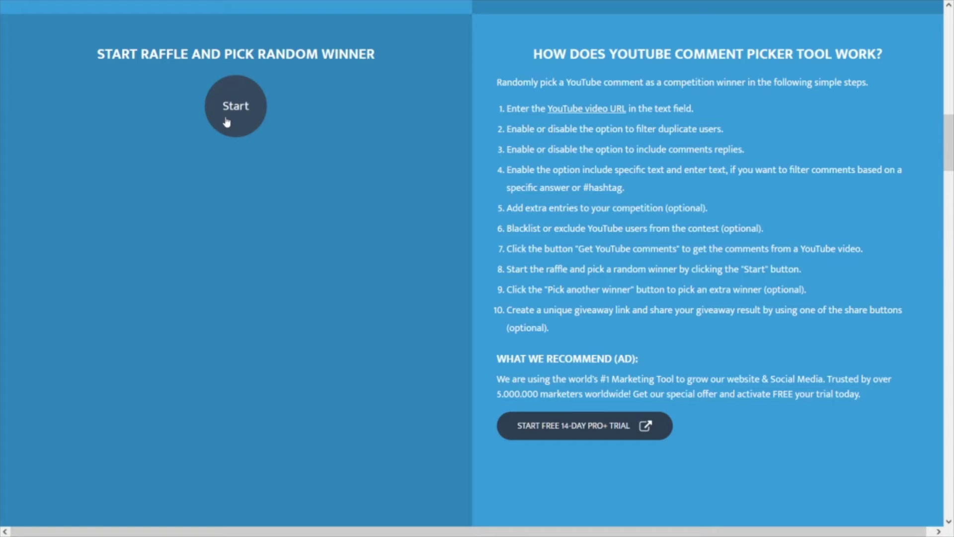
Step: Start the raffle to draw a random winner from the 17 names
click(226, 121)
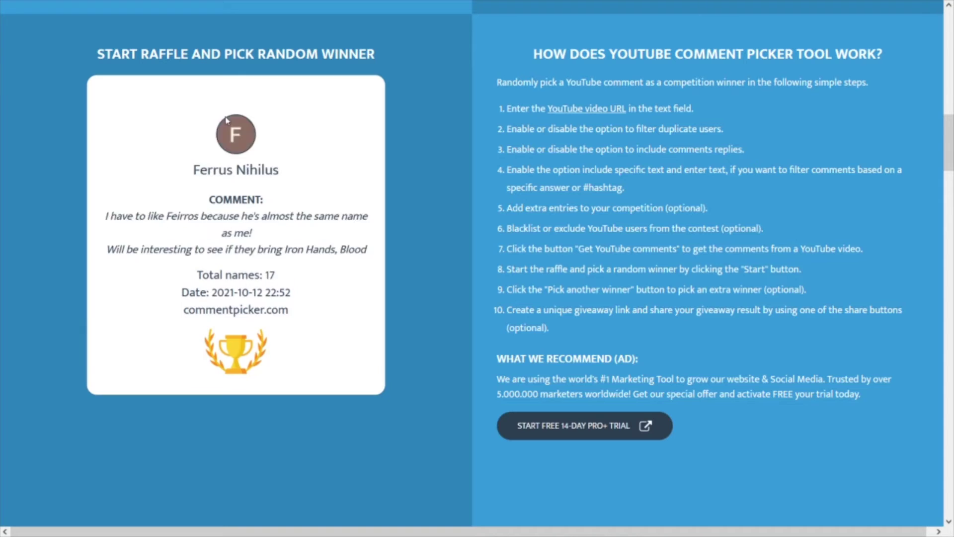